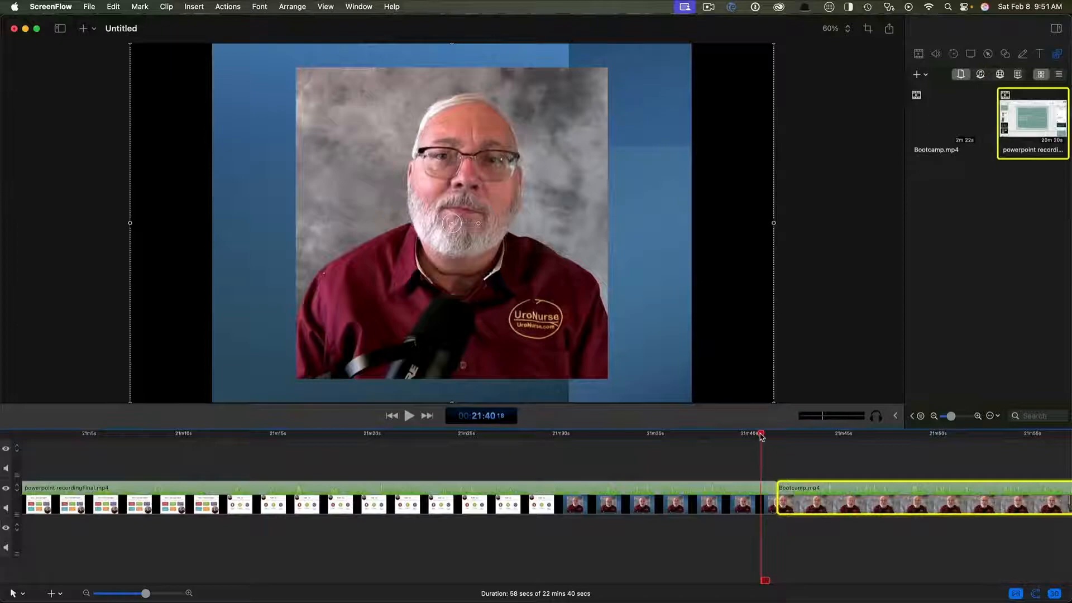
# Play the timeline across the cut between the PowerPoint recording clip and the Bootcamp.mp4 clip to review the hard cut.
pyautogui.press('space')
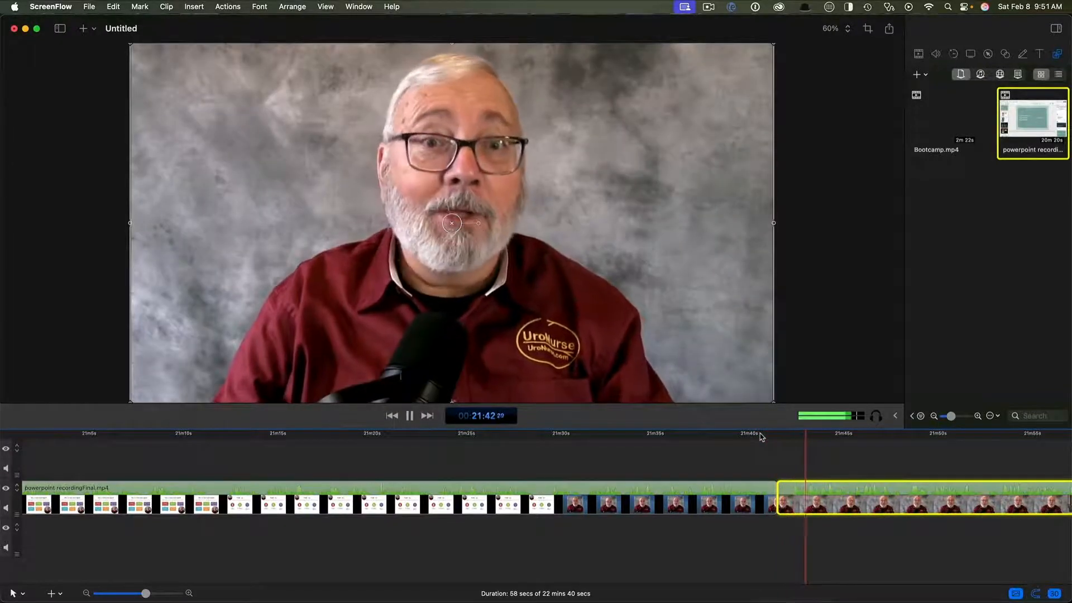
pyautogui.press('space')
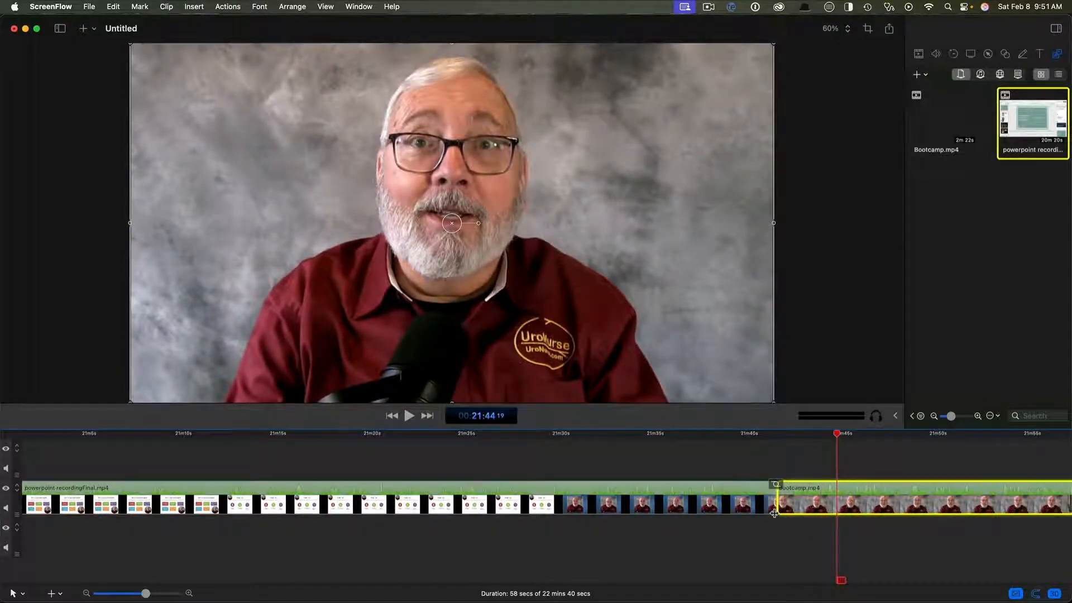
pyautogui.click(709, 434)
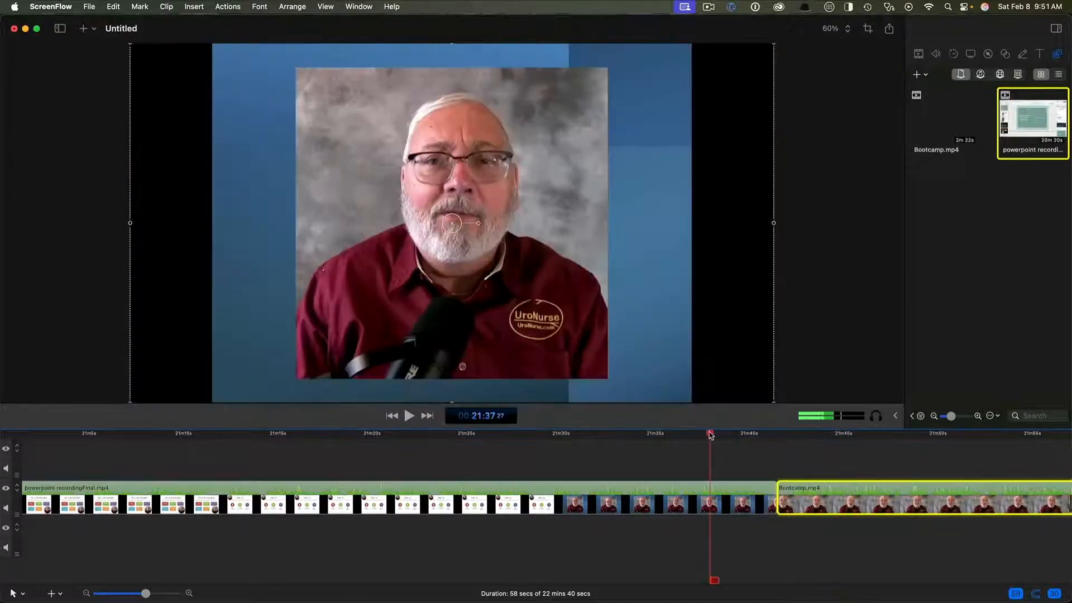
pyautogui.press('space')
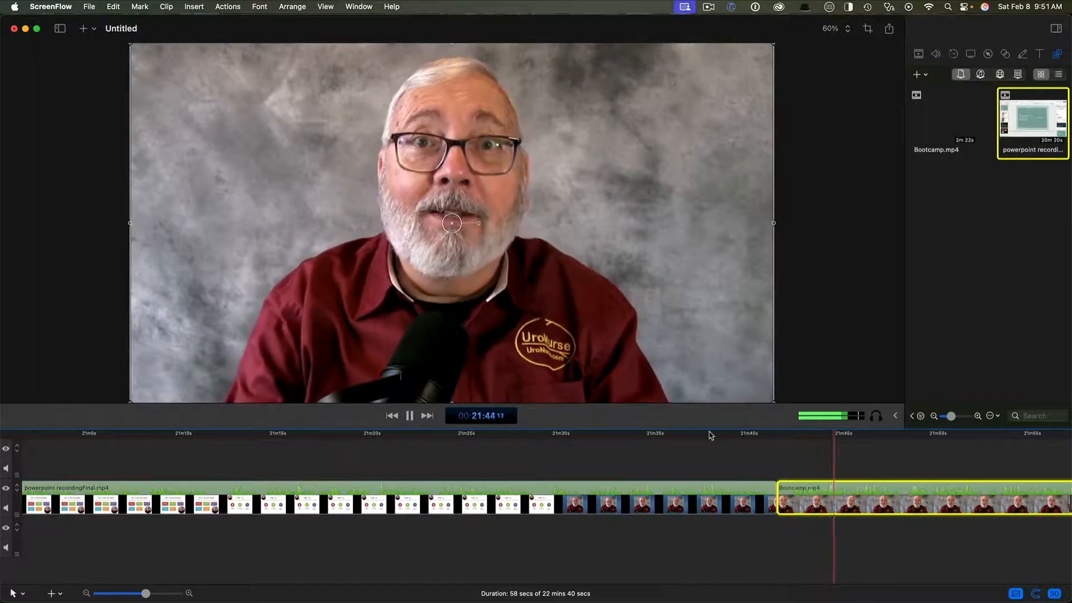
pyautogui.press('space')
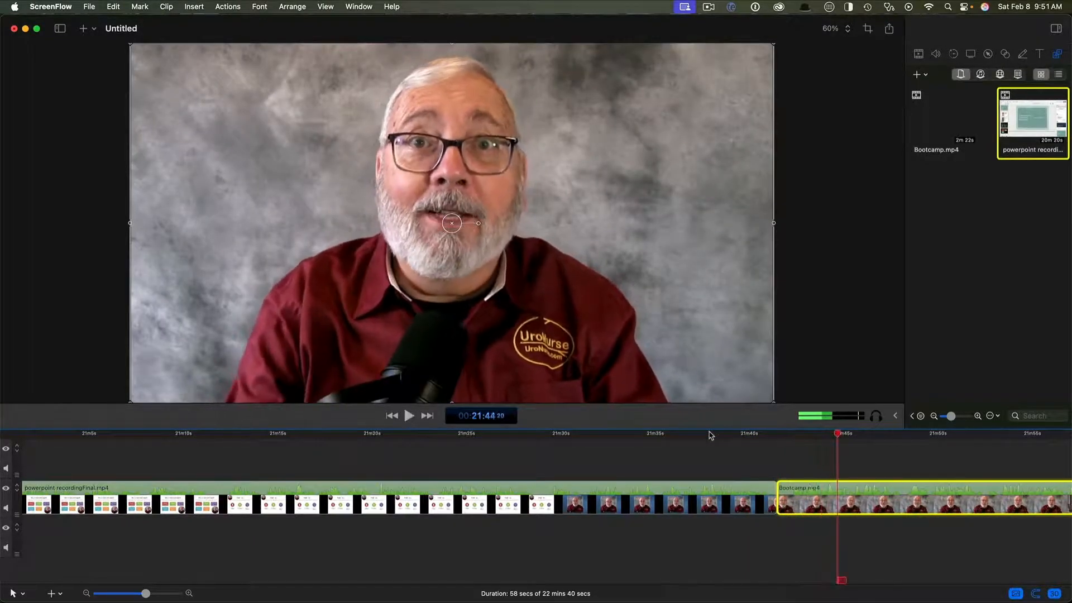
# Add a starting transition to the Bootcamp.mp4 clip and preview it by playing across the cut.
pyautogui.rightClick(784, 495)
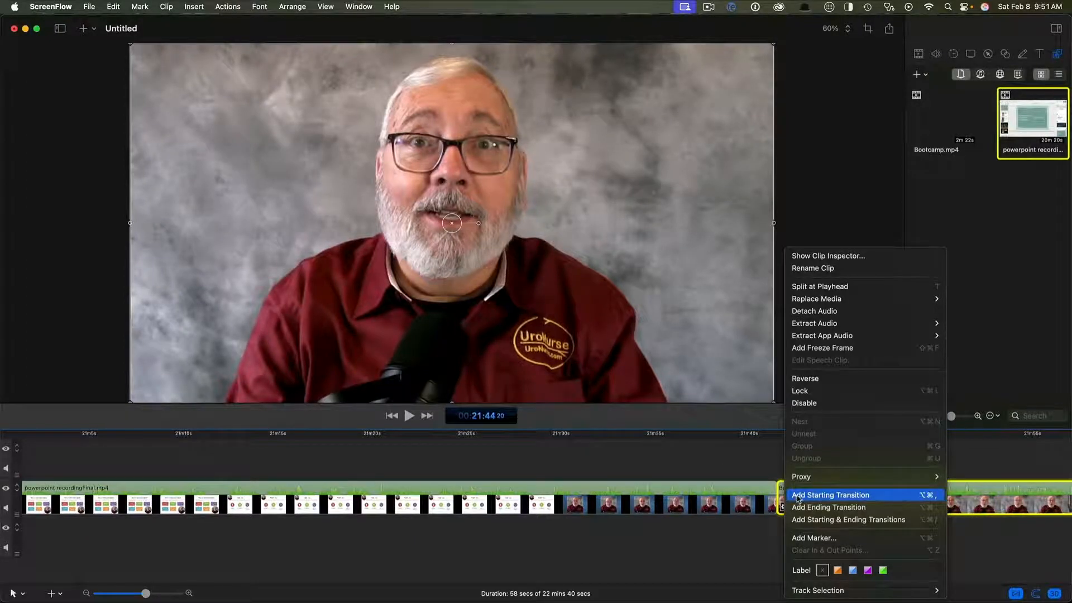
pyautogui.click(797, 495)
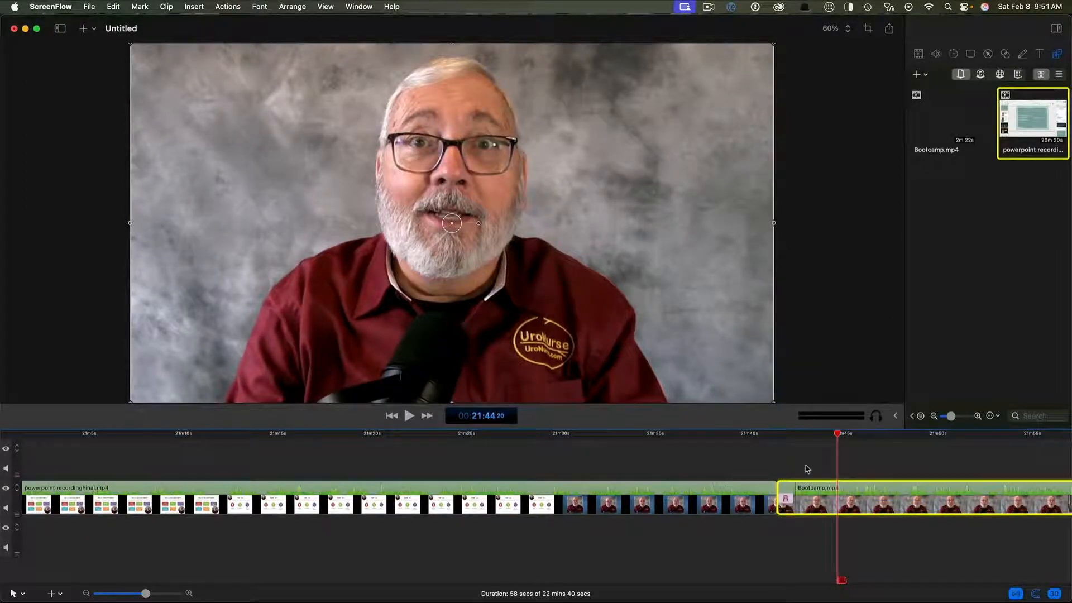
pyautogui.moveTo(841, 437); pyautogui.dragTo(735, 437)
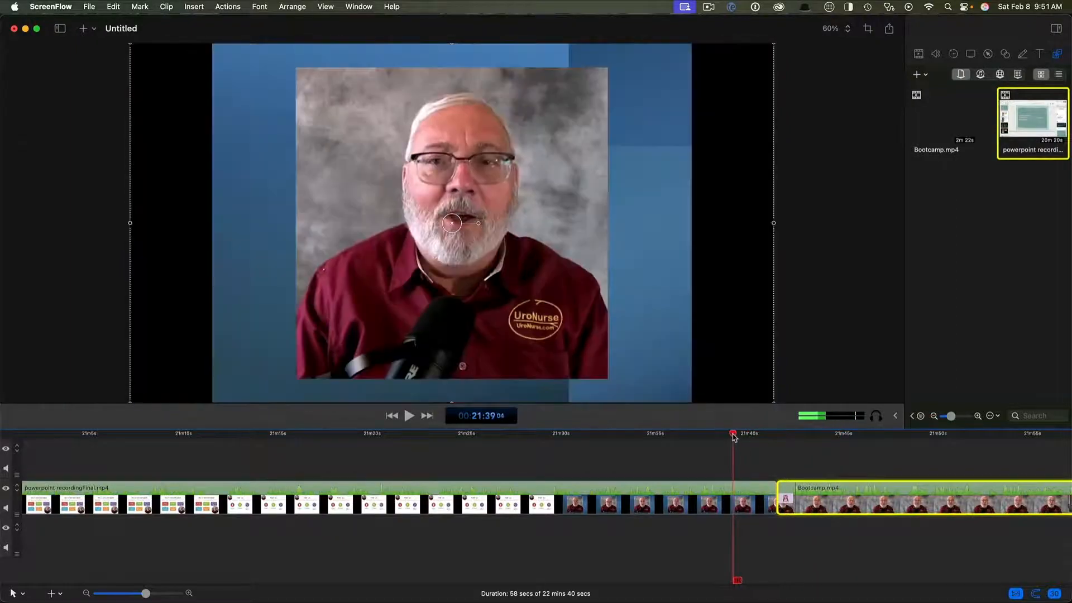
pyautogui.press('space')
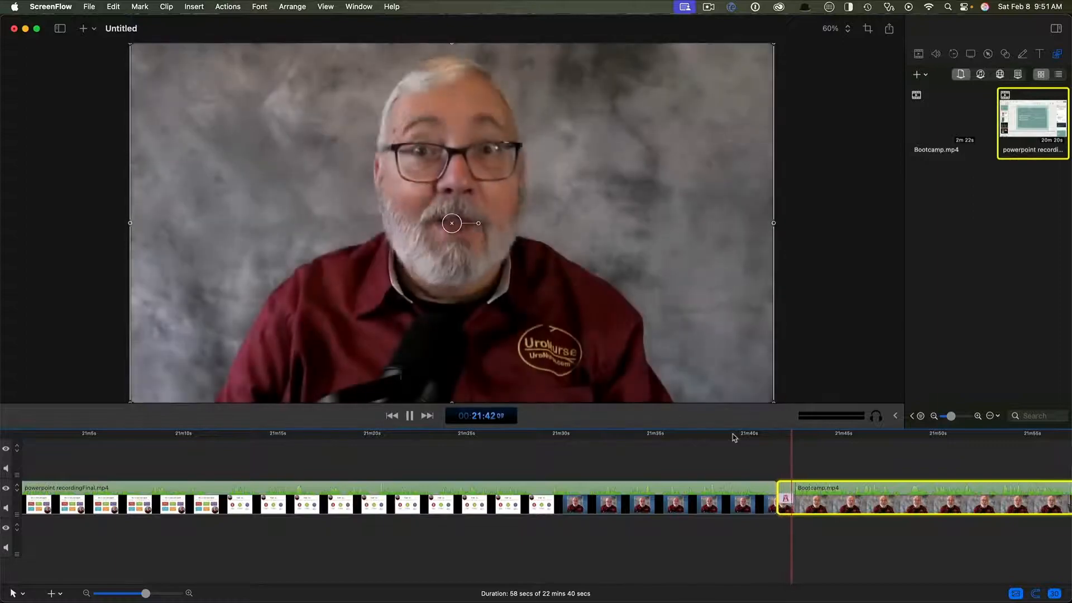
pyautogui.press('space')
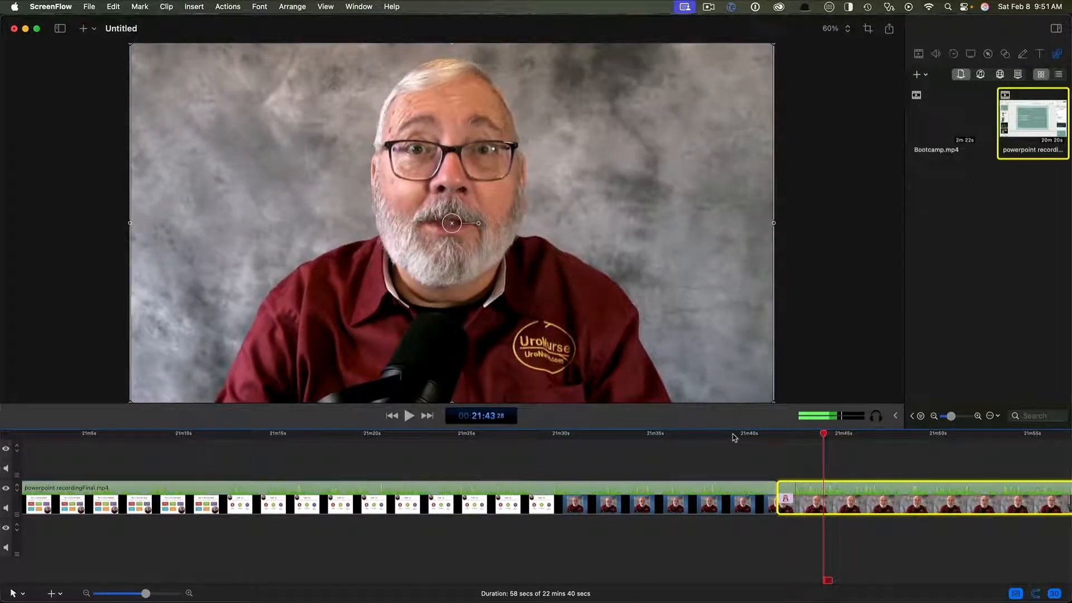
# Change the Bootcamp.mp4 clip's starting transition to Circle Wipe and play it back from just before the cut.
pyautogui.rightClick(784, 505)
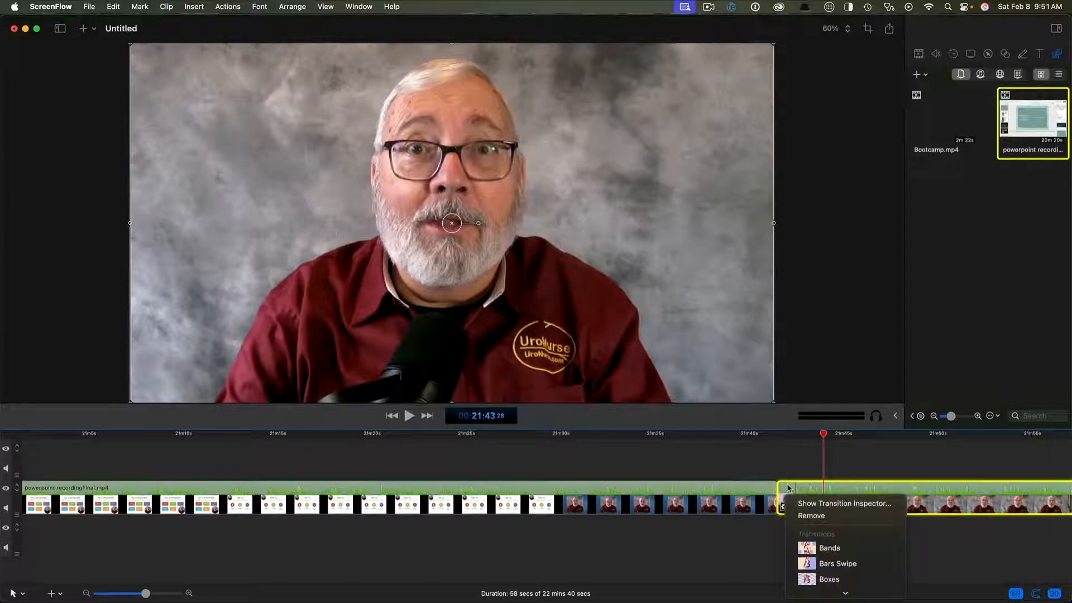
pyautogui.scroll(-3, 840, 558)
pyautogui.scroll(-3, 841, 557)
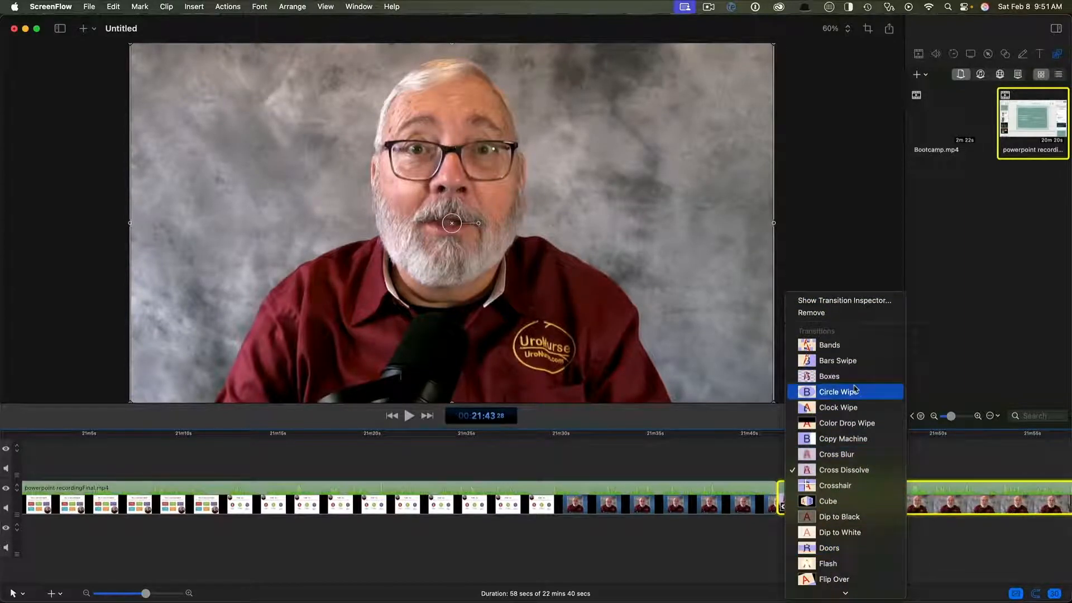
pyautogui.click(855, 393)
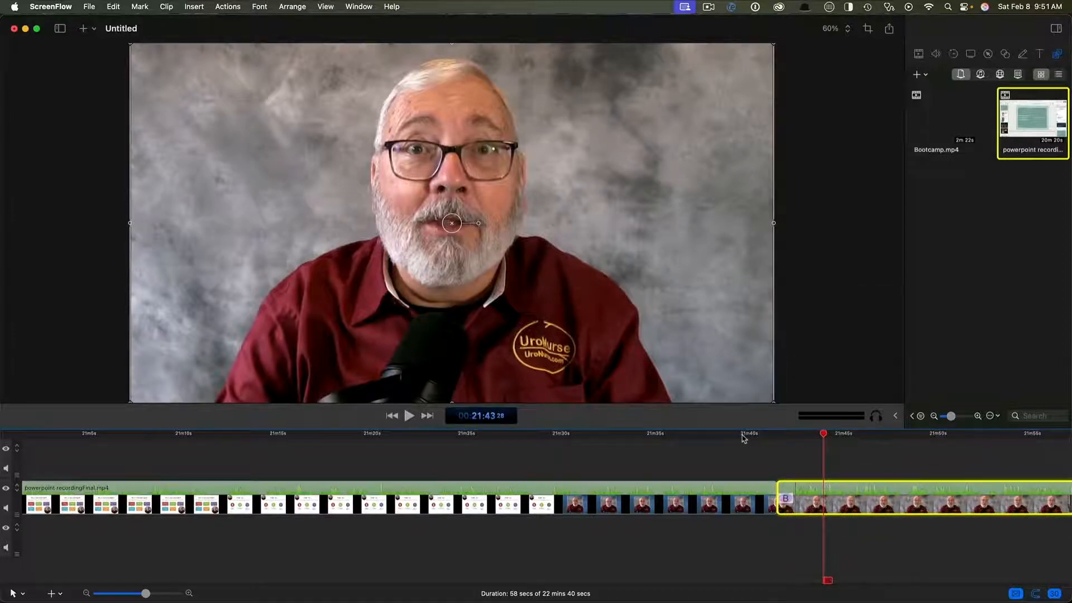
pyautogui.click(743, 435)
pyautogui.press('space')
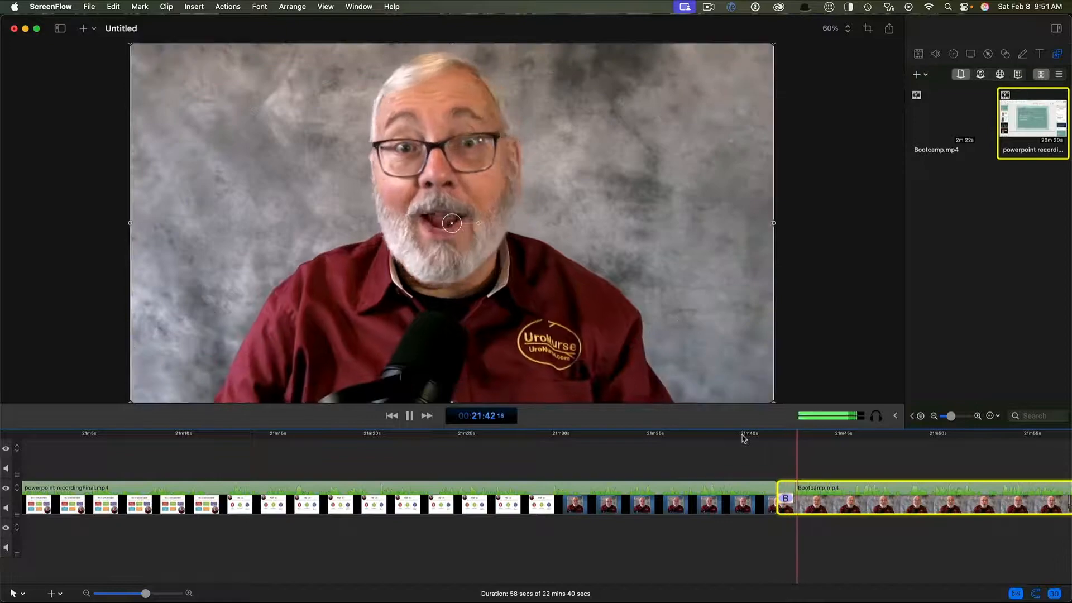
pyautogui.press('space')
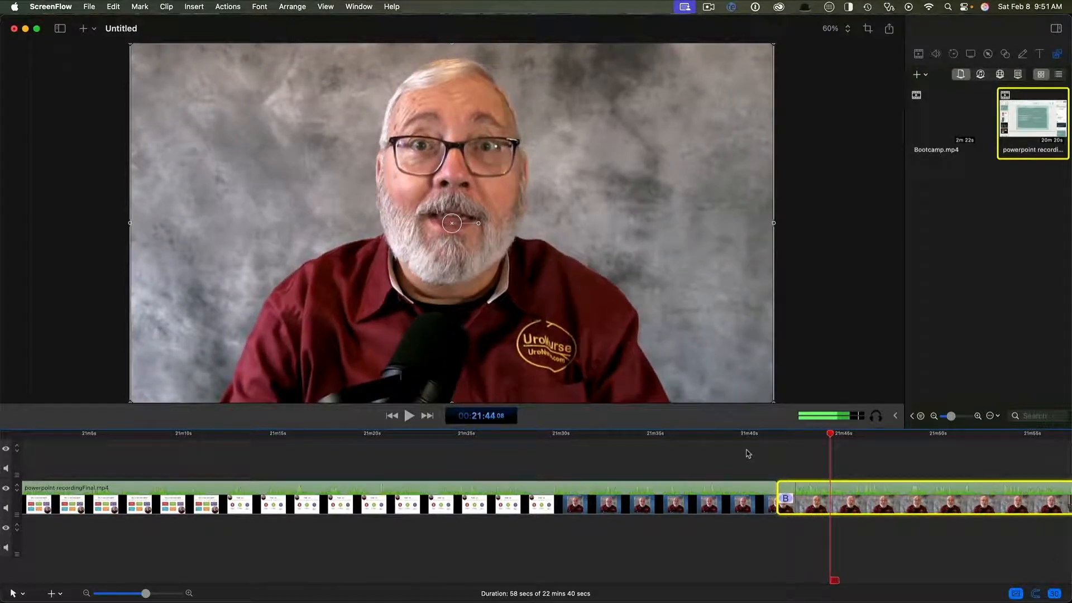
# Switch the Bootcamp.mp4 clip's starting transition to Page Curl With Shadow and play back the result.
pyautogui.rightClick(785, 499)
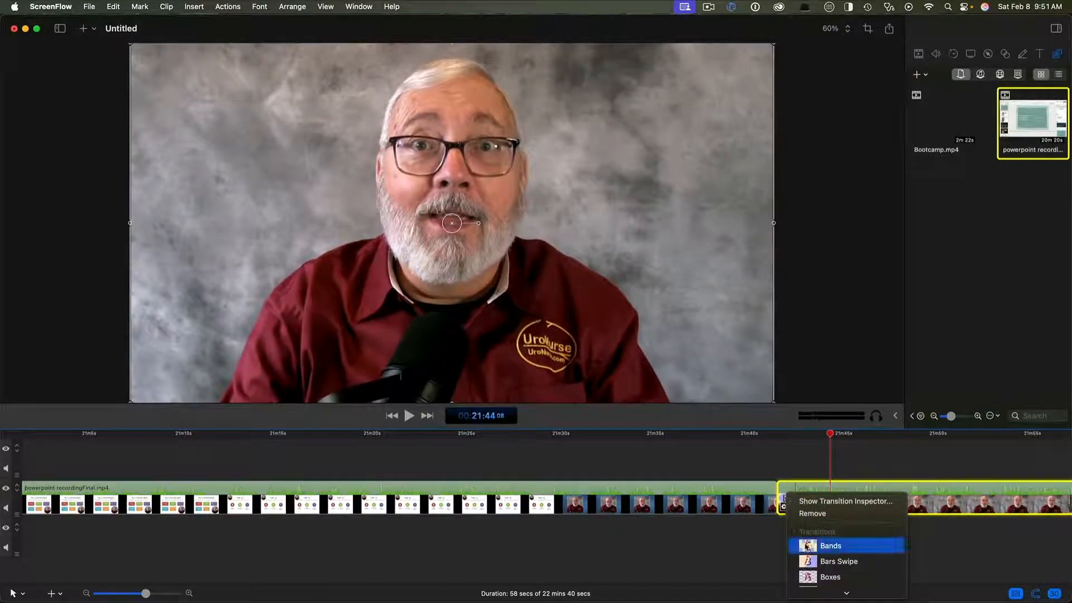
pyautogui.scroll(-5, 801, 545)
pyautogui.scroll(-4, 807, 547)
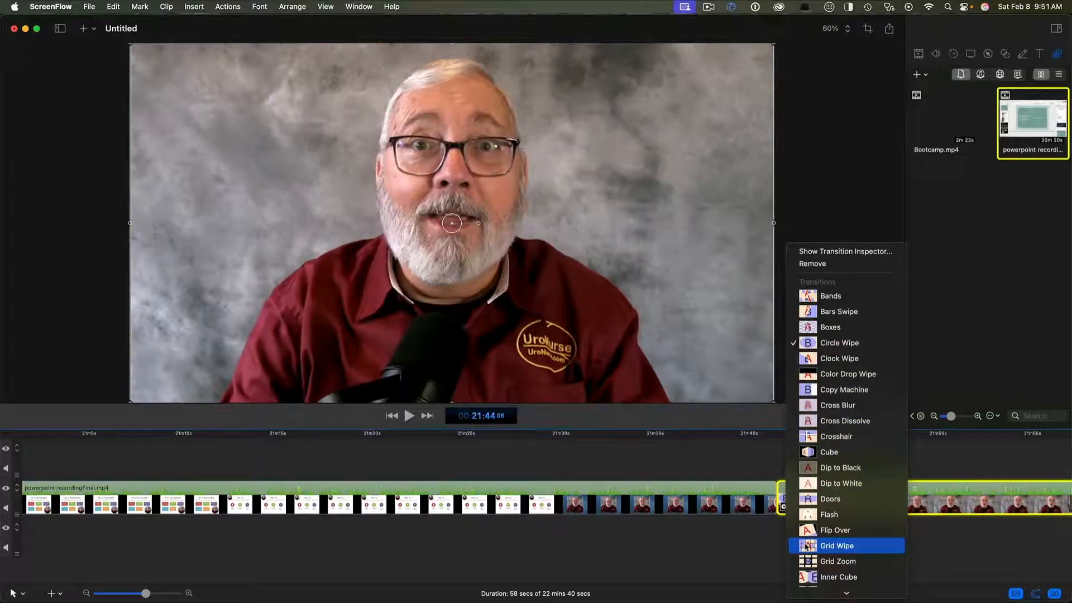
pyautogui.scroll(-5, 819, 504)
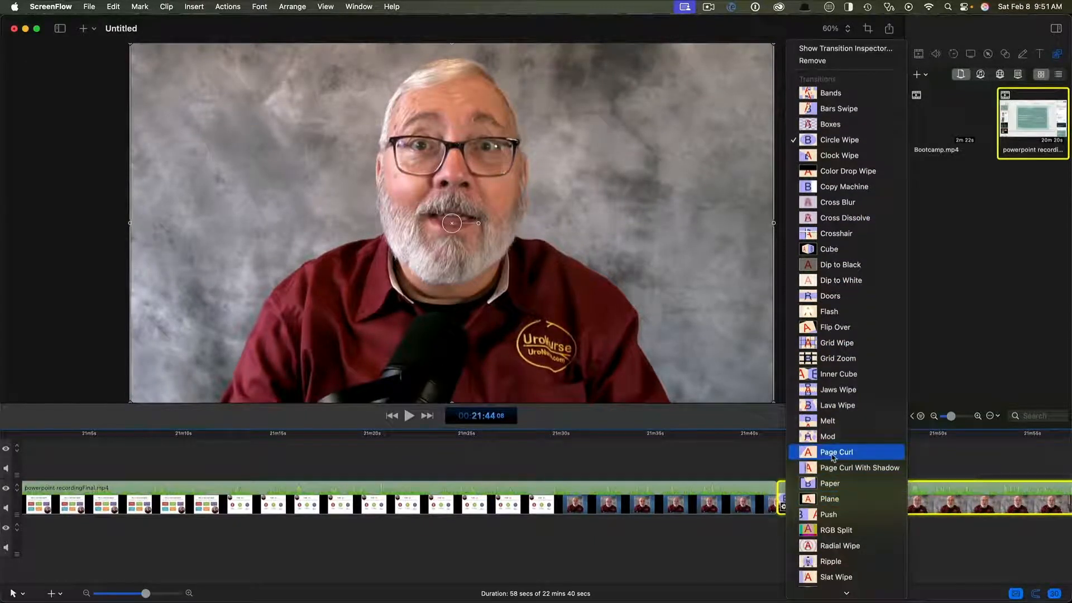
pyautogui.click(834, 471)
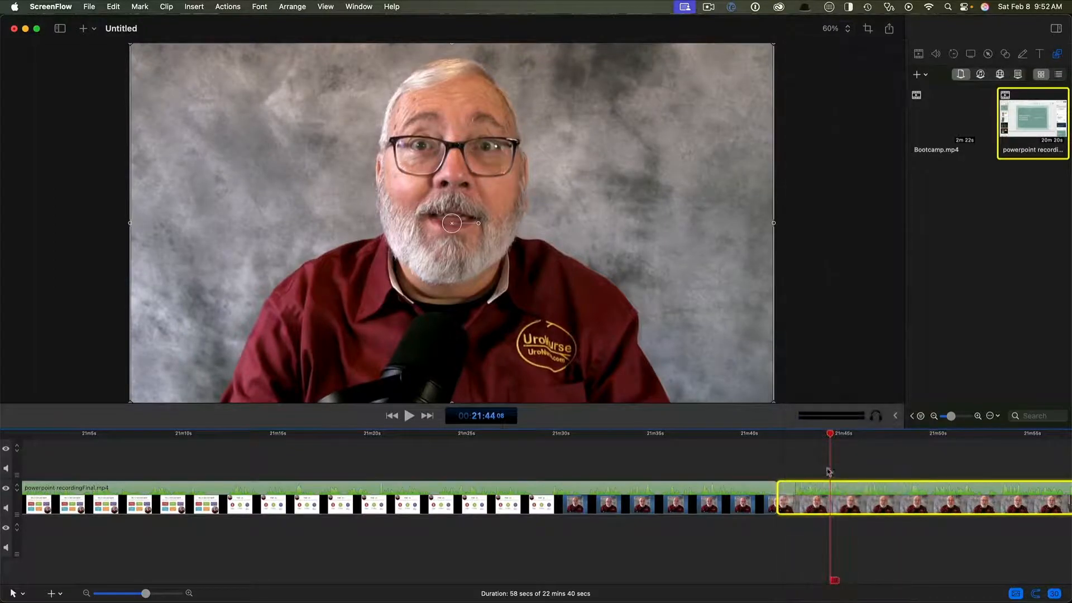
pyautogui.click(739, 434)
pyautogui.press('space')
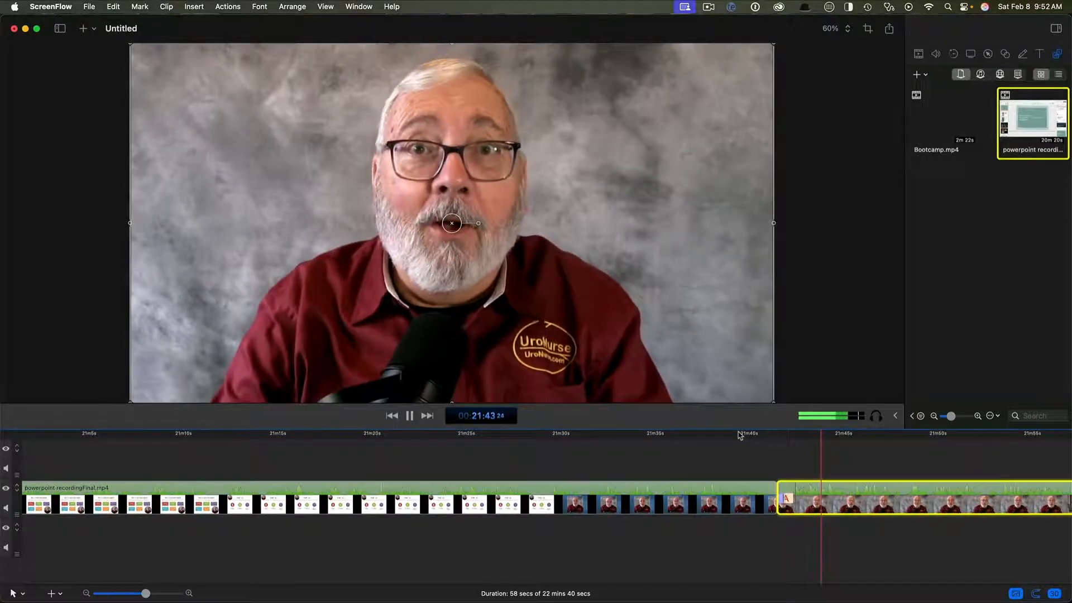
pyautogui.press('space')
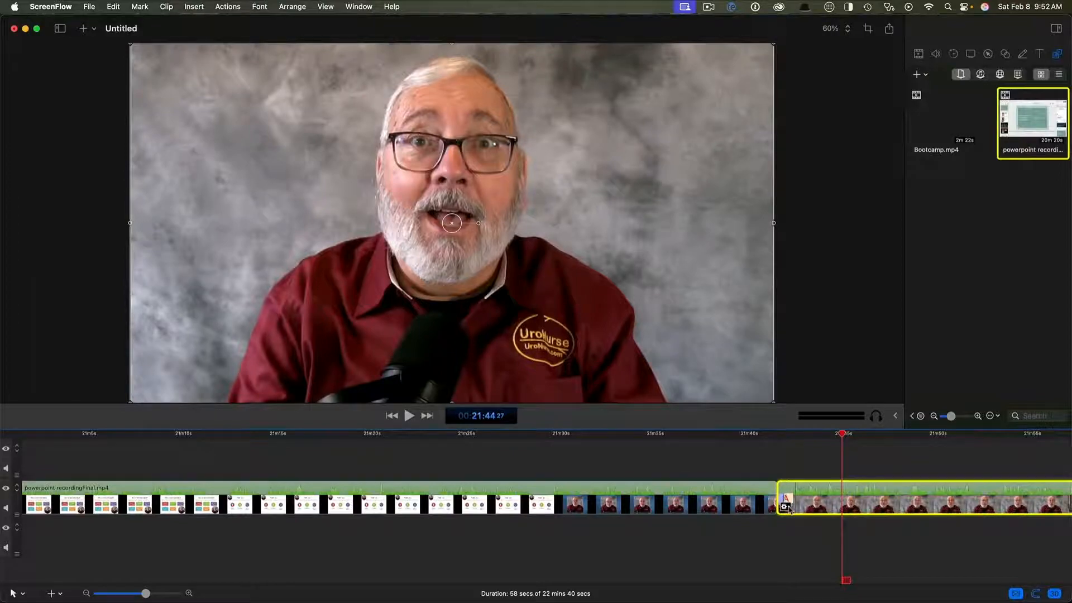
# Remove the starting transition and slide Bootcamp.mp4 slightly over the end of the PowerPoint recording to form an overlap transition, previewing it.
pyautogui.click(786, 507)
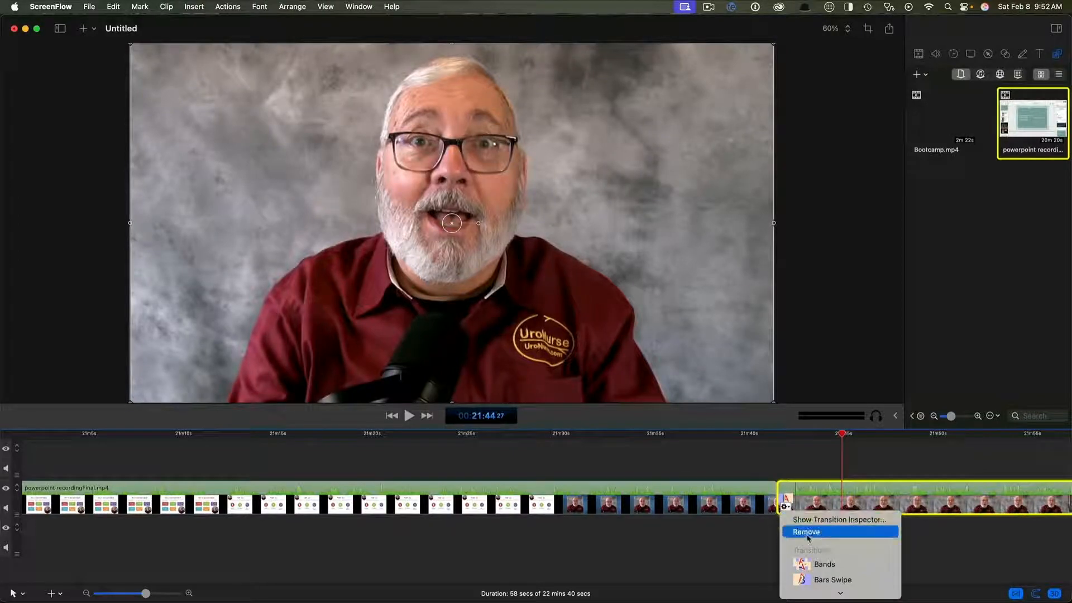
pyautogui.click(808, 537)
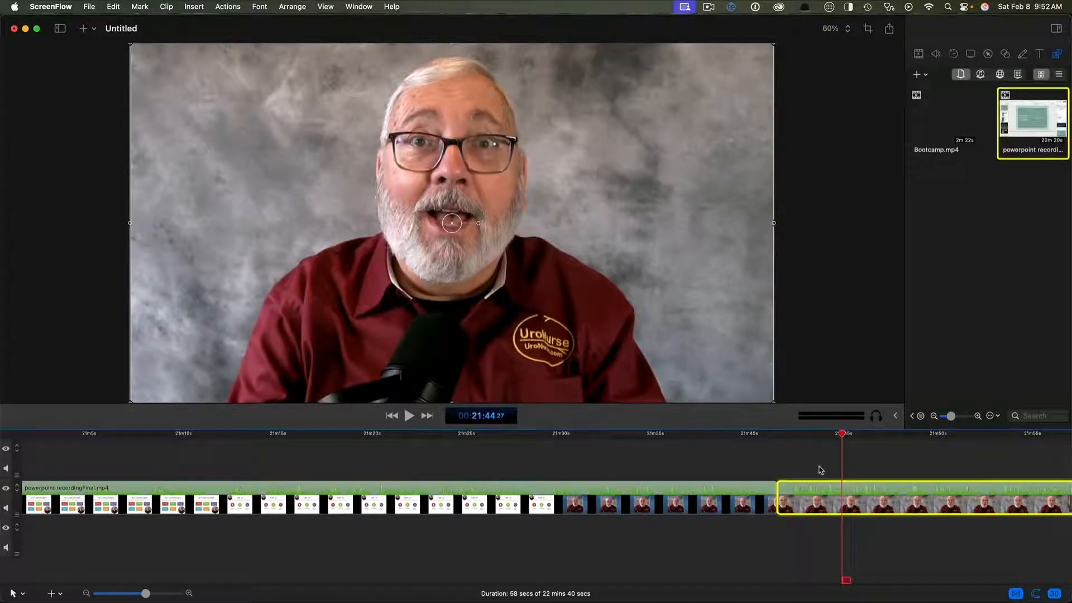
pyautogui.moveTo(825, 488); pyautogui.dragTo(810, 449)
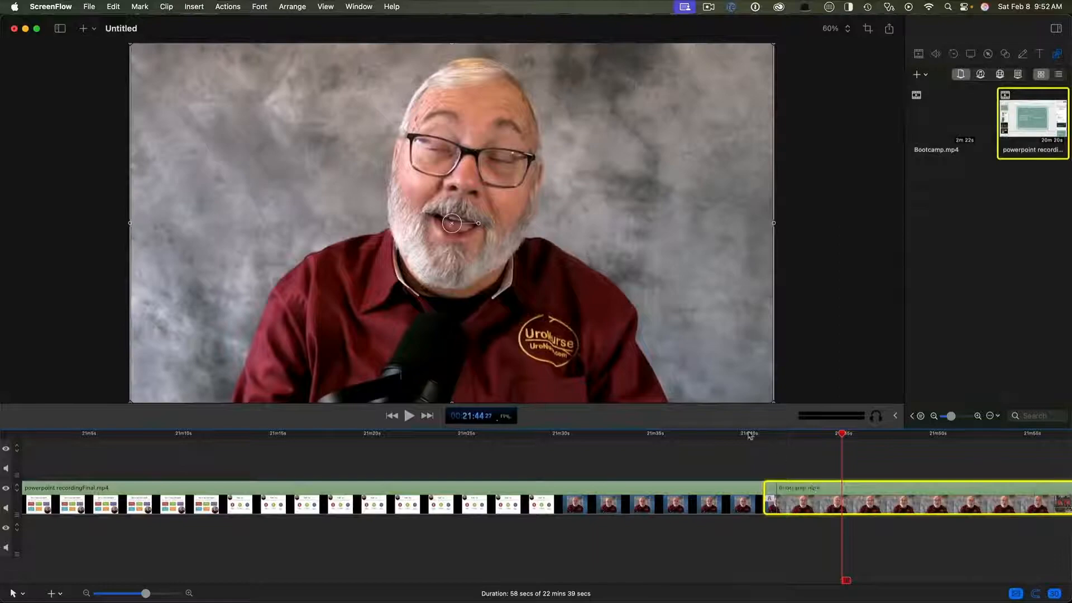
pyautogui.click(712, 434)
pyautogui.press('space')
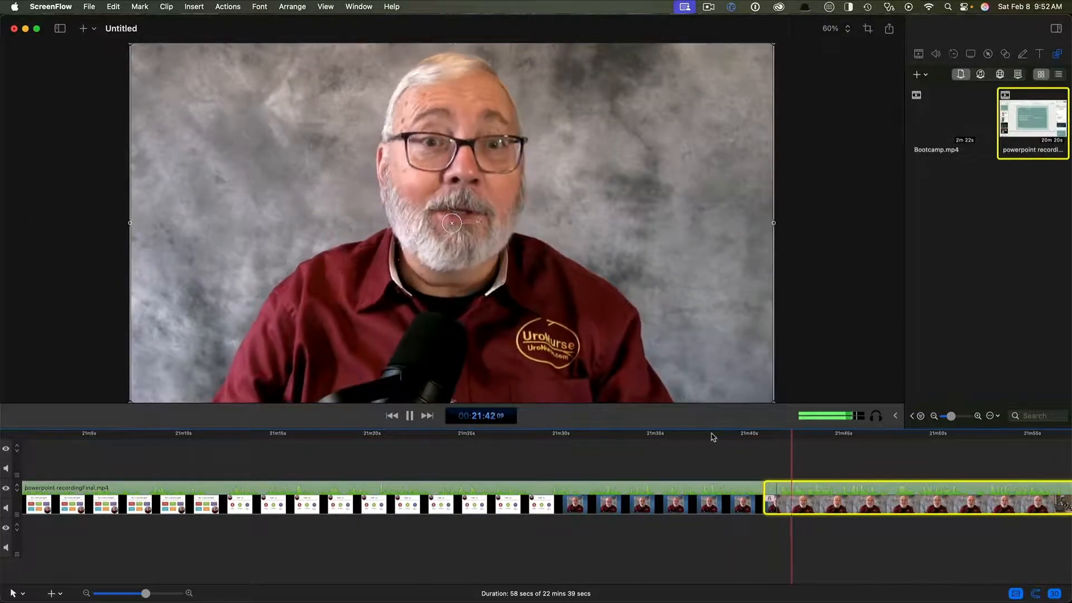
pyautogui.press('space')
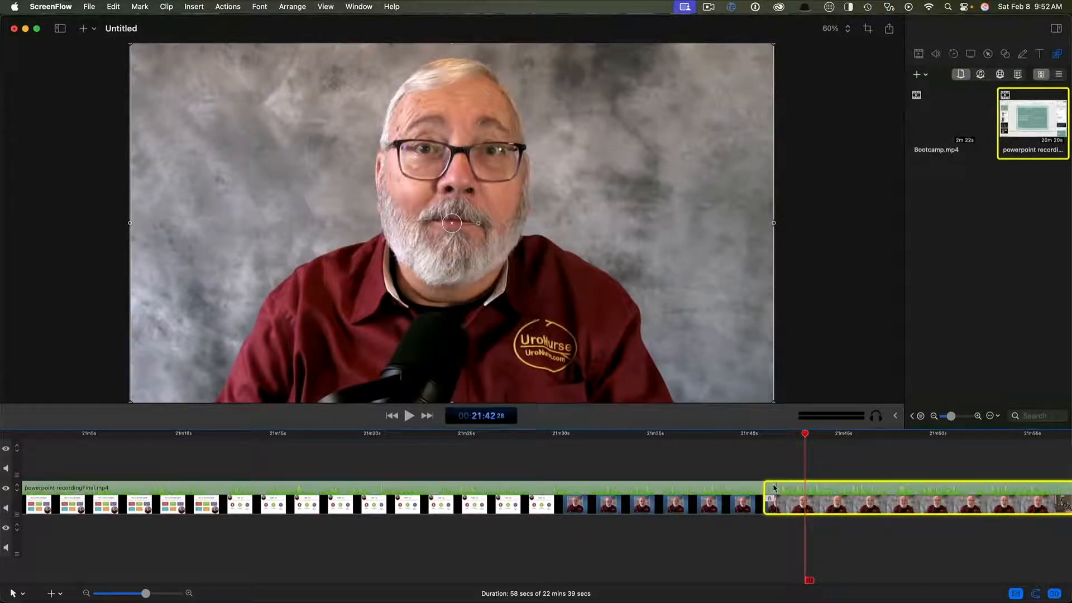
# Pull Bootcamp.mp4 back off the PowerPoint recording, overlap the two clips slightly again, and start playback from 21:36.
pyautogui.moveTo(805, 490)
pyautogui.mouseDown()
pyautogui.moveTo(817, 491)
pyautogui.moveTo(778, 491)
pyautogui.moveTo(815, 495)
pyautogui.mouseUp()
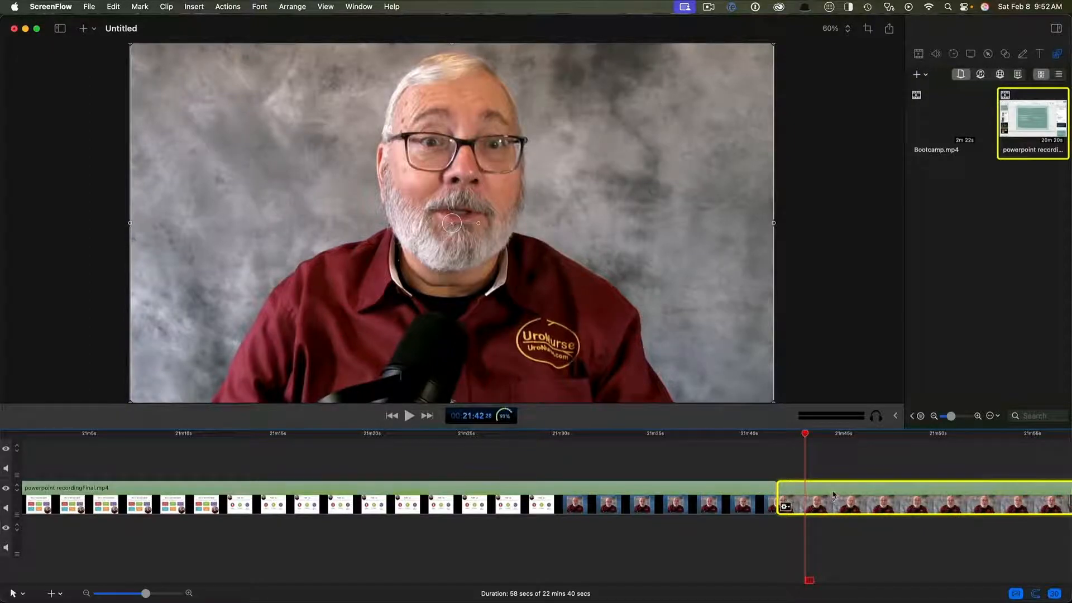
pyautogui.moveTo(831, 493); pyautogui.dragTo(819, 494)
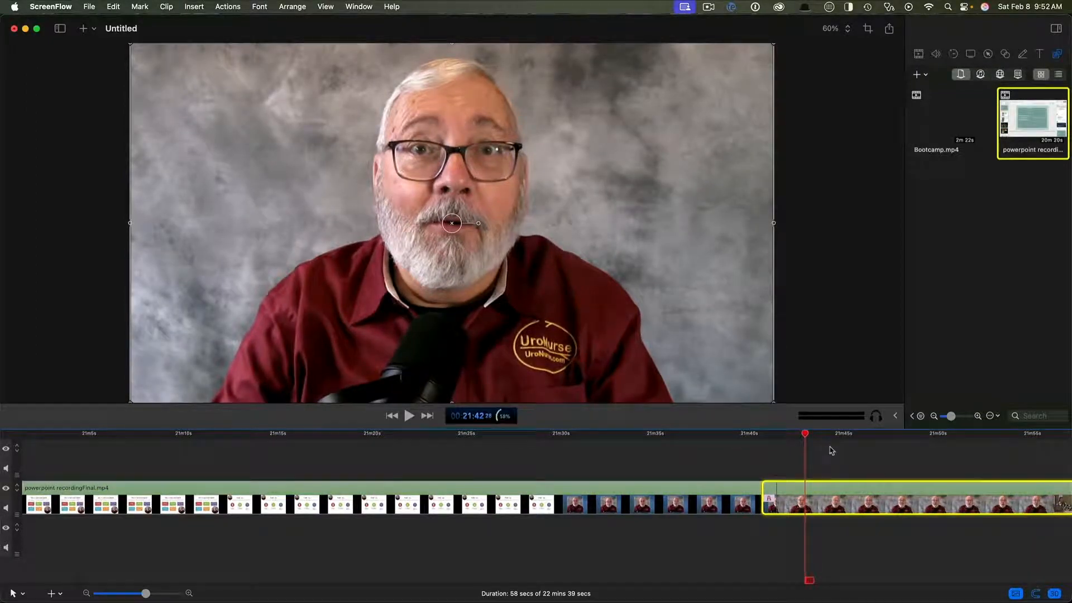
pyautogui.click(674, 434)
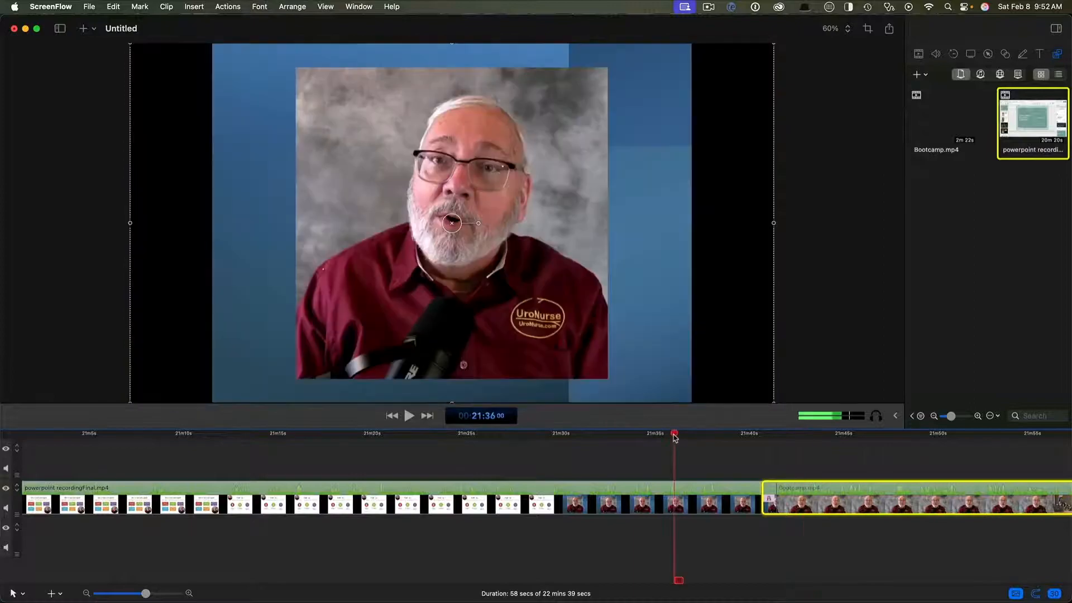
pyautogui.press('space')
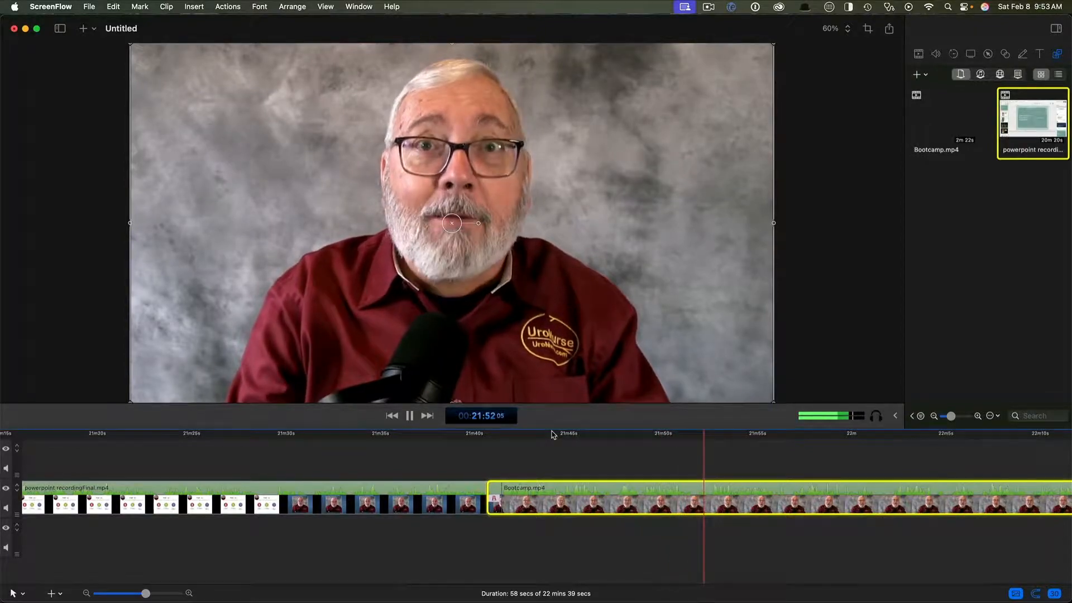
# Play toward the end of the Bootcamp.mp4 clip and set an In point at about 22:19, before the closing title.
pyautogui.hscroll(5, 552, 435)
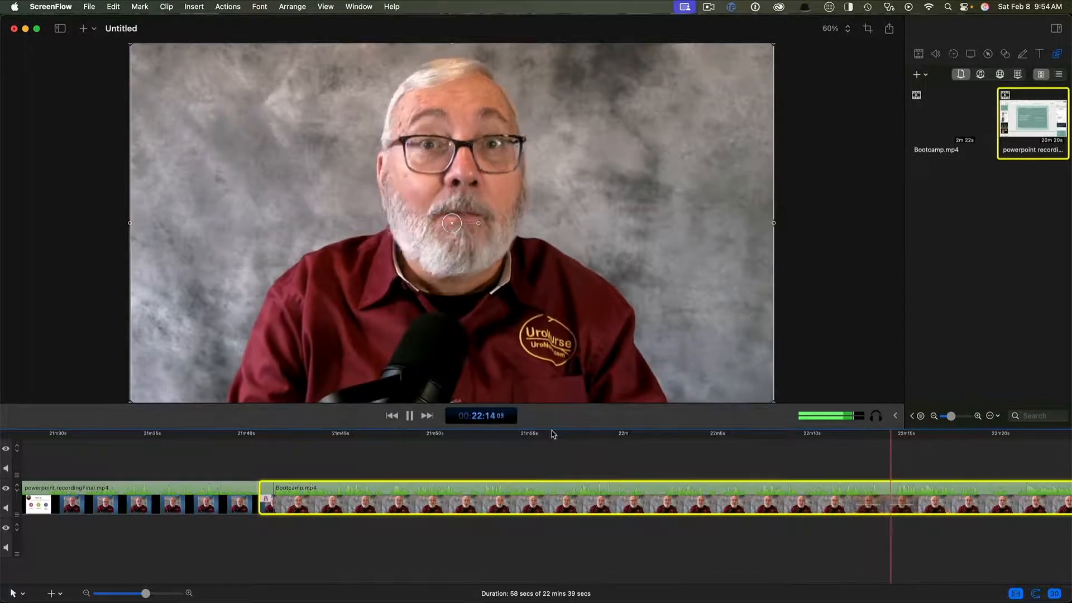
pyautogui.hscroll(1, 554, 434)
pyautogui.hscroll(10, 554, 433)
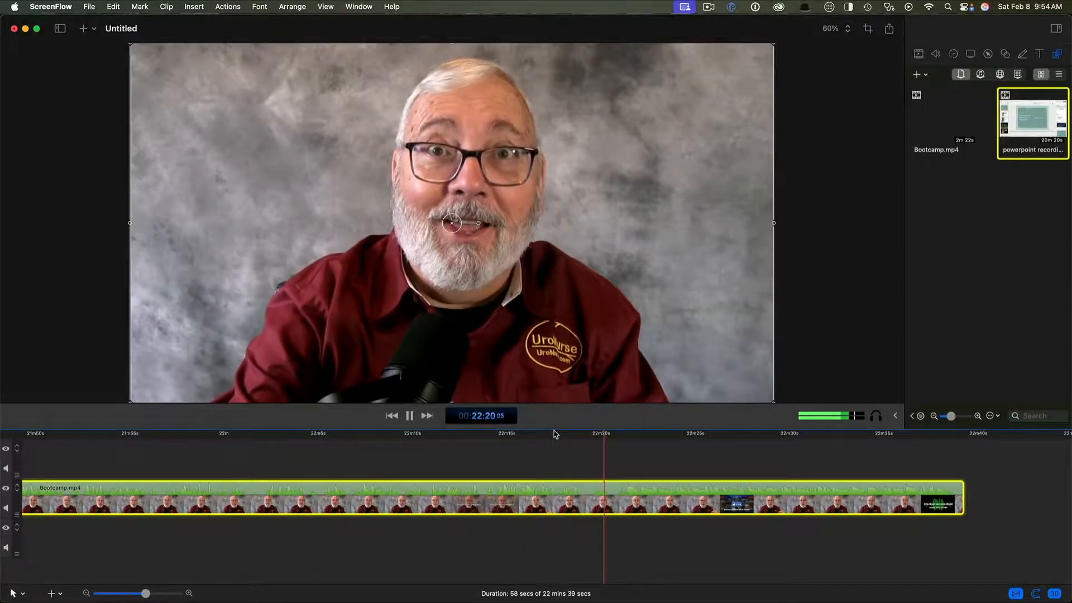
pyautogui.press('space')
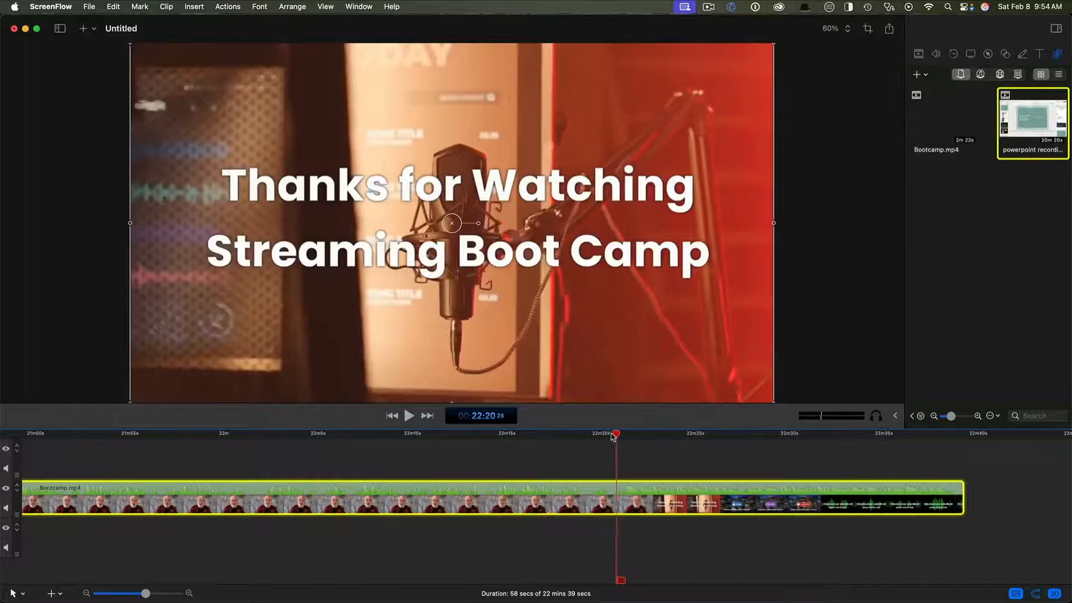
pyautogui.moveTo(614, 434); pyautogui.dragTo(562, 435)
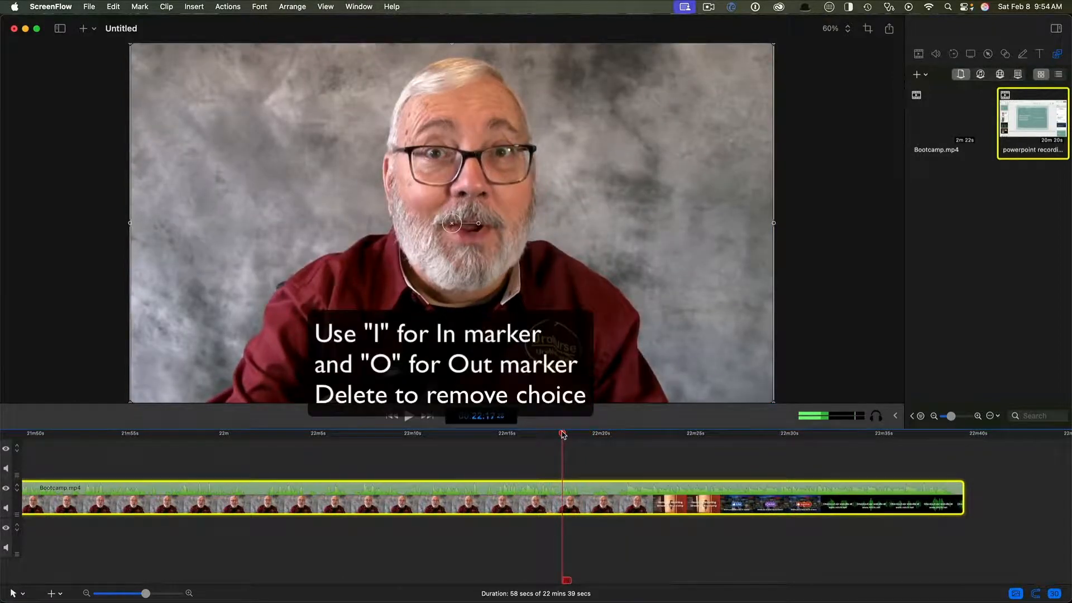
pyautogui.press('space')
pyautogui.press('i')
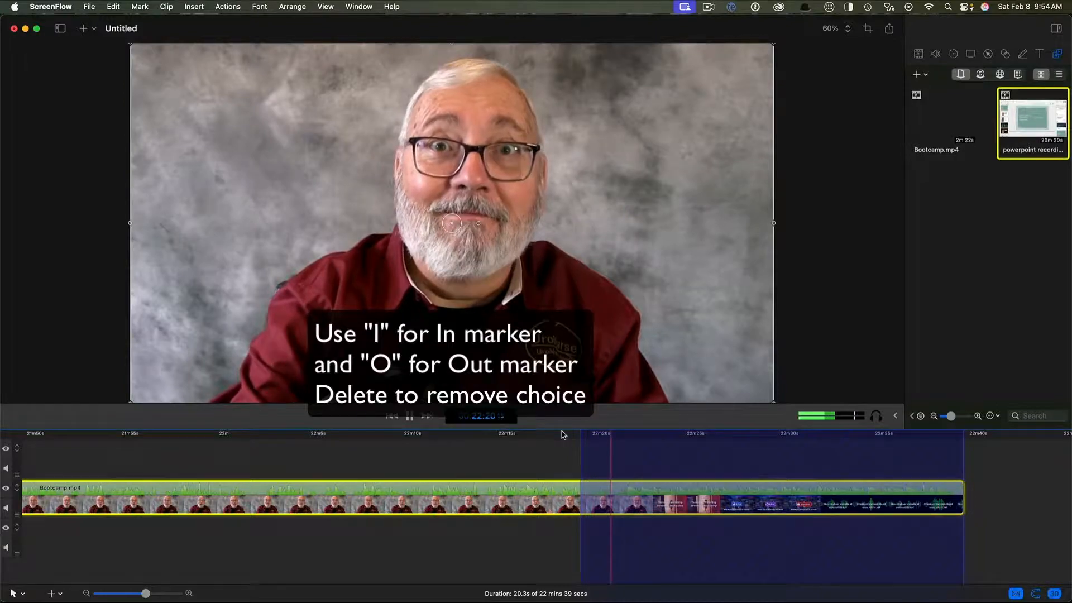
# Set the Out point at about 22:20 in Bootcamp.mp4, ripple-delete the marked section, and play back across the cut.
pyautogui.press('space')
pyautogui.press('o')
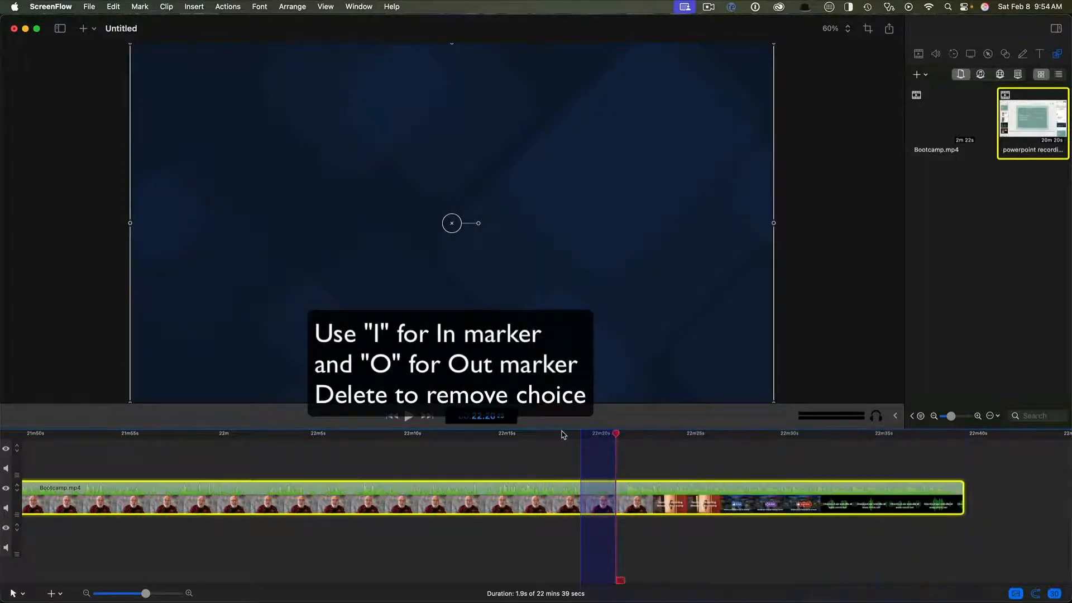
pyautogui.press('Delete')
pyautogui.click(564, 435)
pyautogui.press('space')
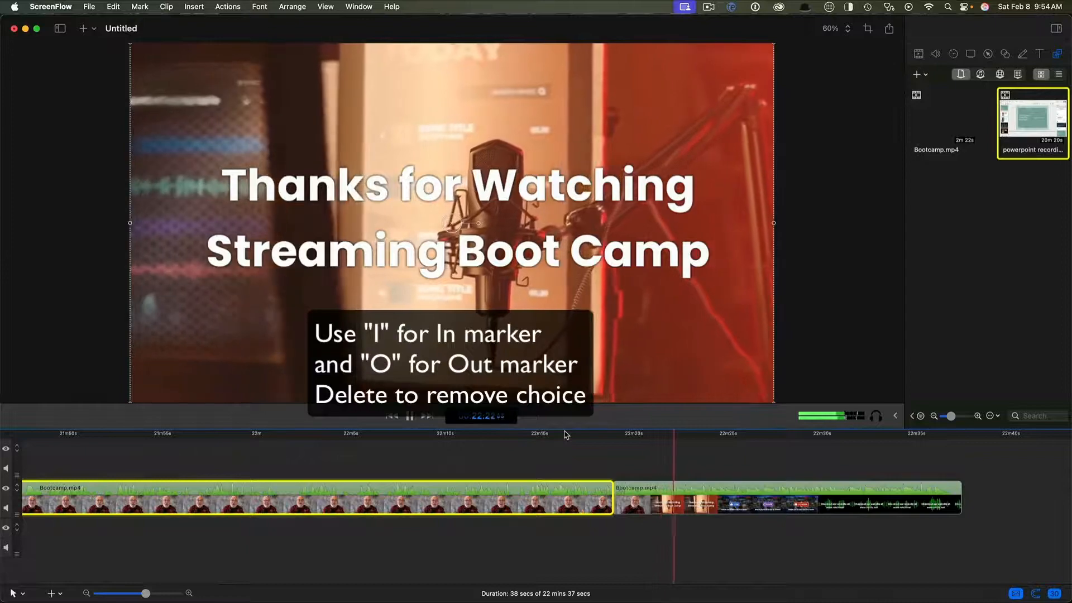
# Mark Bootcamp.mp4 from about 22:17 up to the existing cut, ripple-delete that section, and play back the join into the closing title.
pyautogui.click(564, 435)
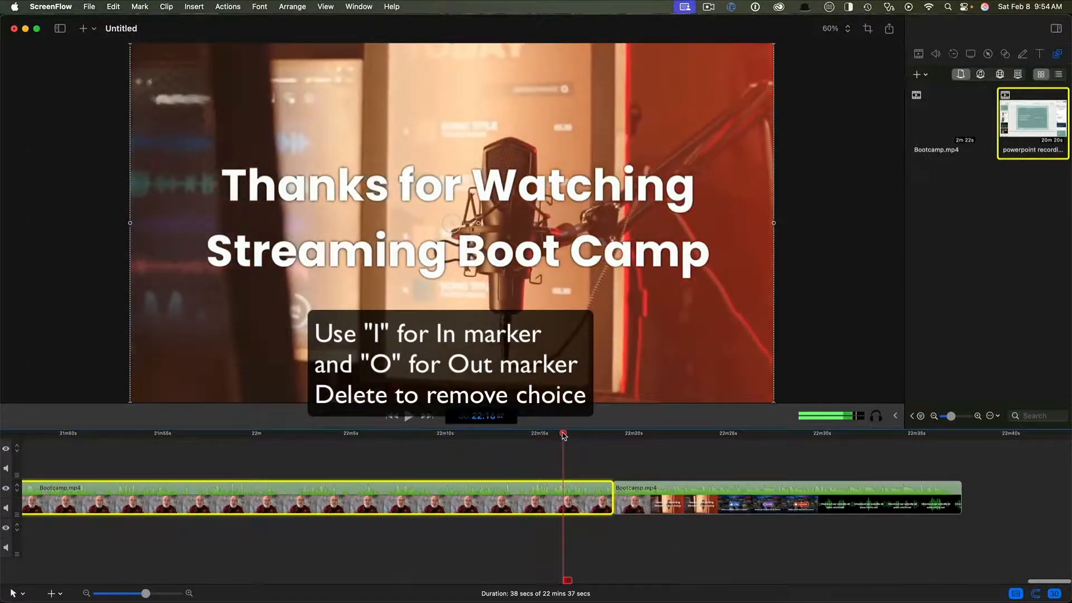
pyautogui.click(517, 435)
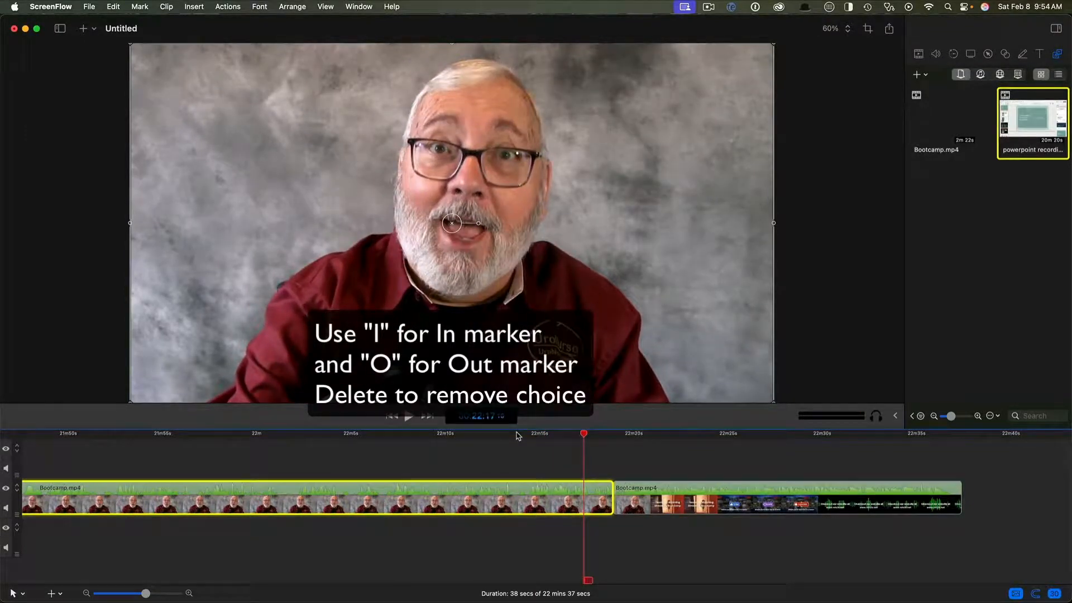
pyautogui.press('i')
pyautogui.press('space')
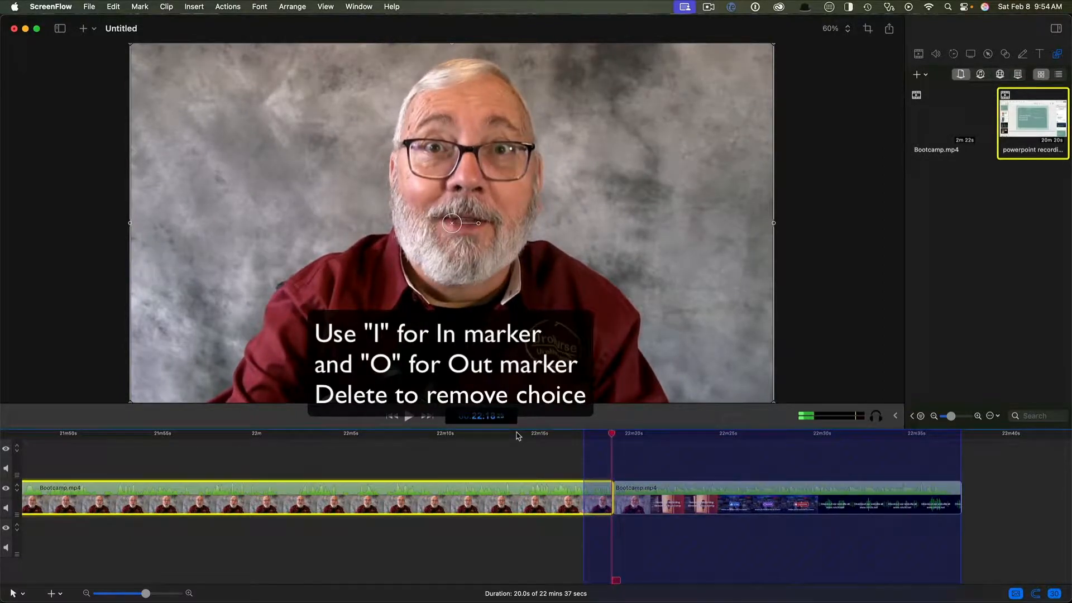
pyautogui.press('space')
pyautogui.moveTo(619, 438); pyautogui.dragTo(613, 438)
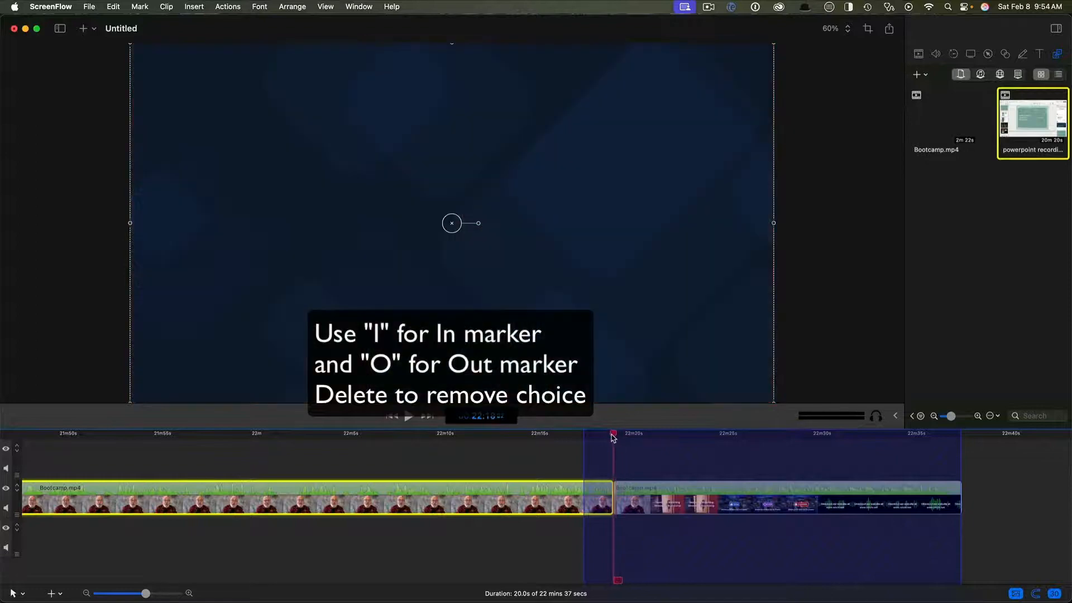
pyautogui.press('o')
pyautogui.press('Delete')
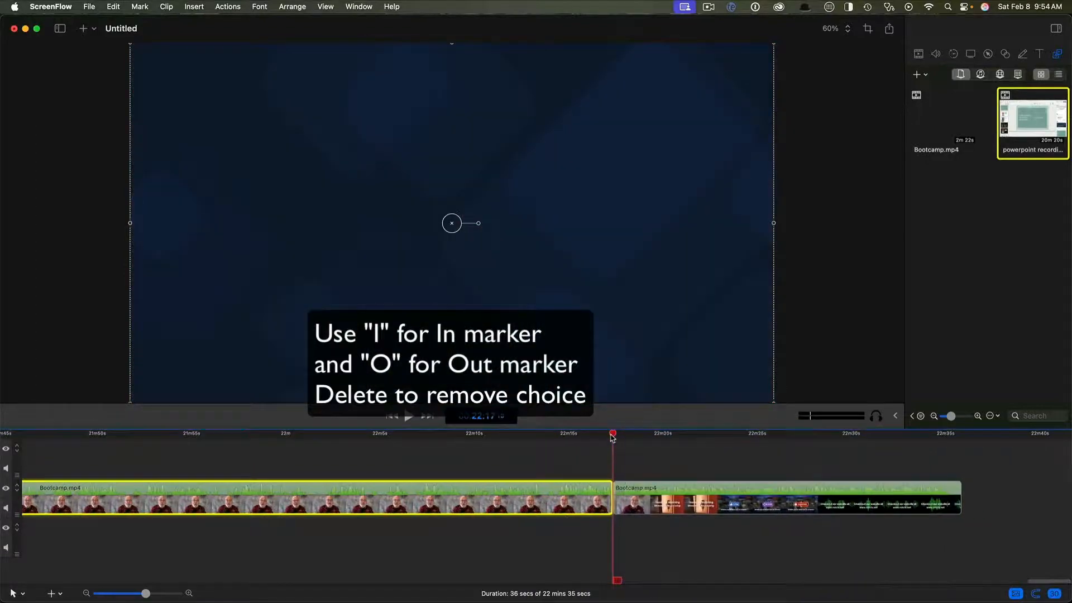
pyautogui.click(546, 434)
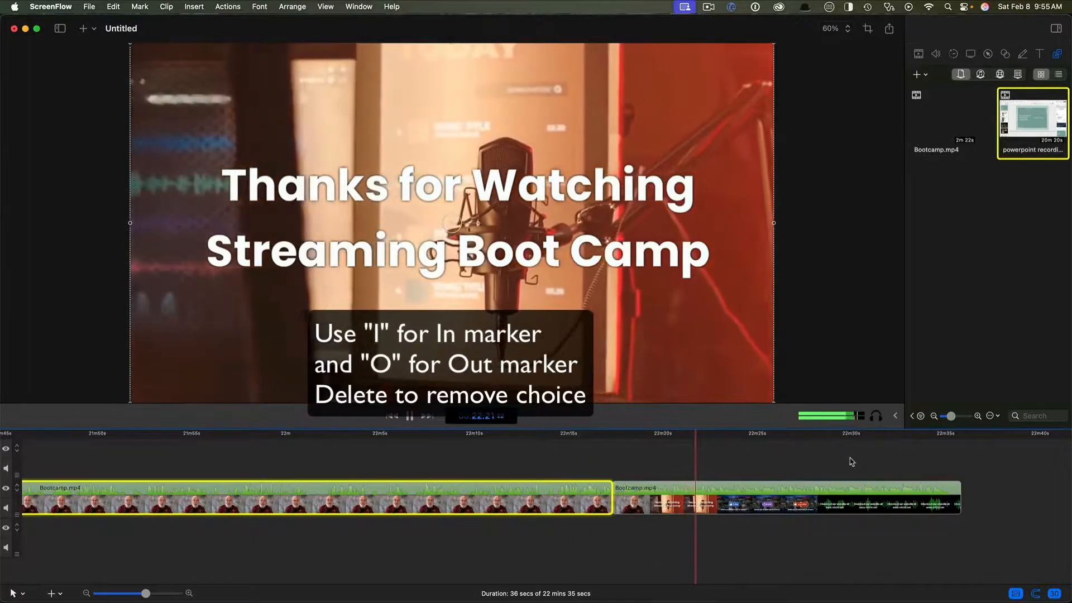
pyautogui.press('space')
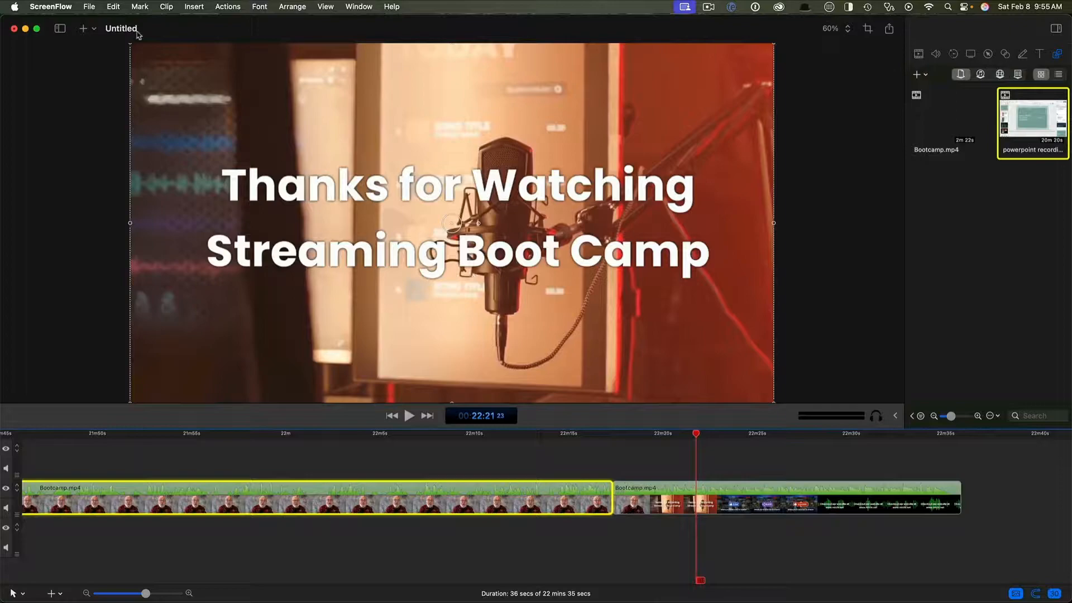
# Export the project to the Desktop as BC8.mp4, keeping the resolution at 1920 x 1080.
pyautogui.click(89, 7)
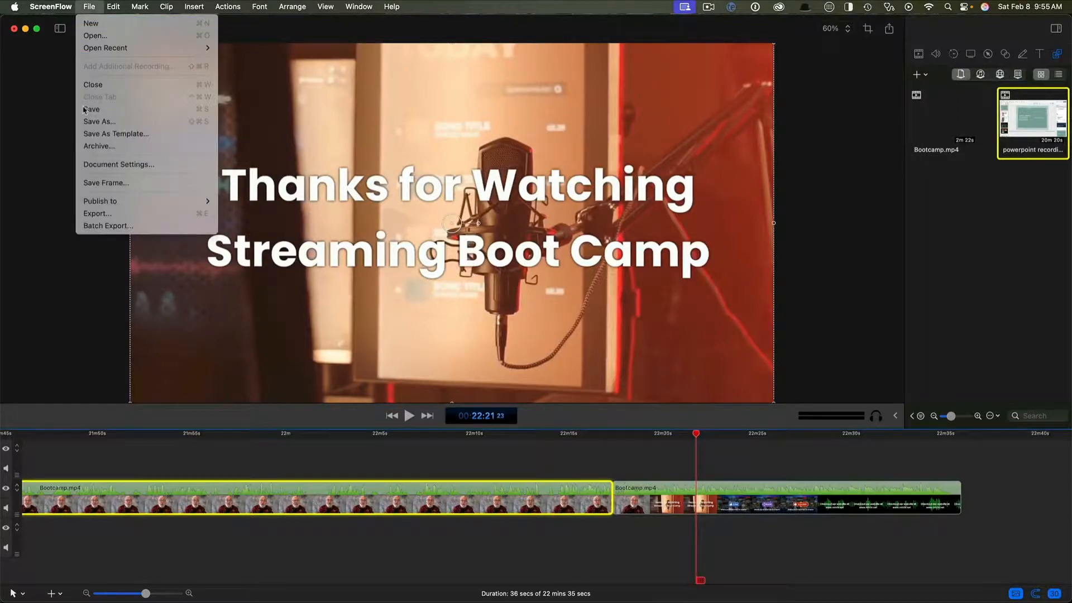
pyautogui.click(100, 215)
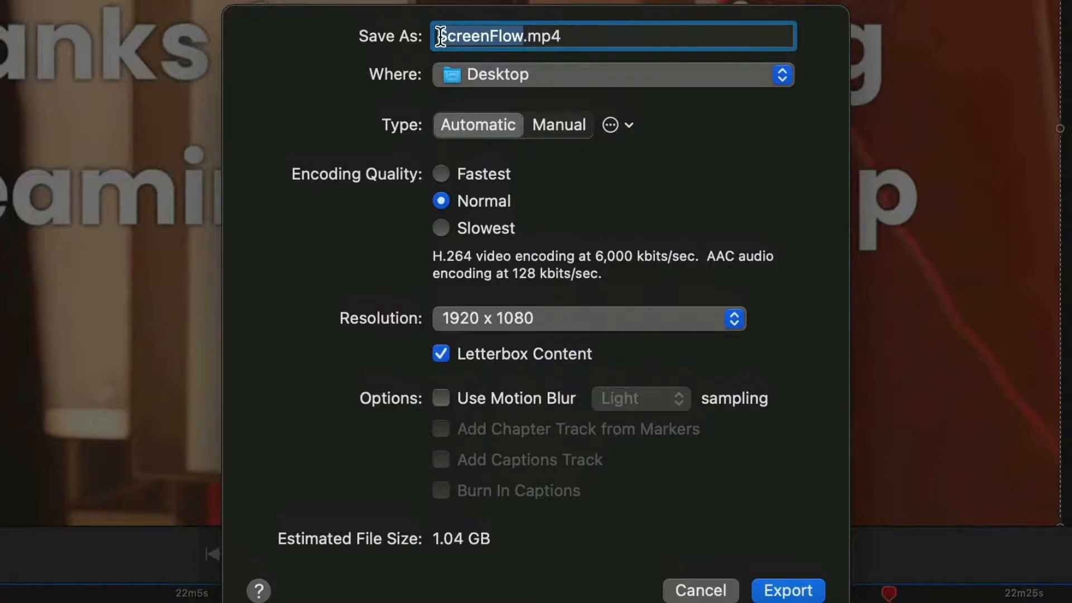
pyautogui.write('BC8')
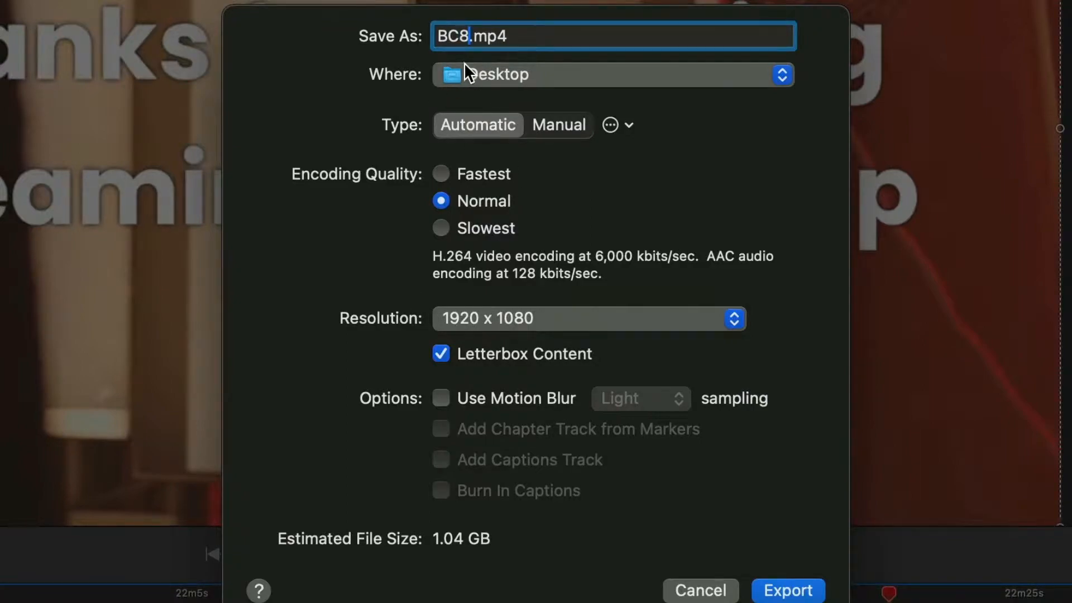
pyautogui.click(588, 330)
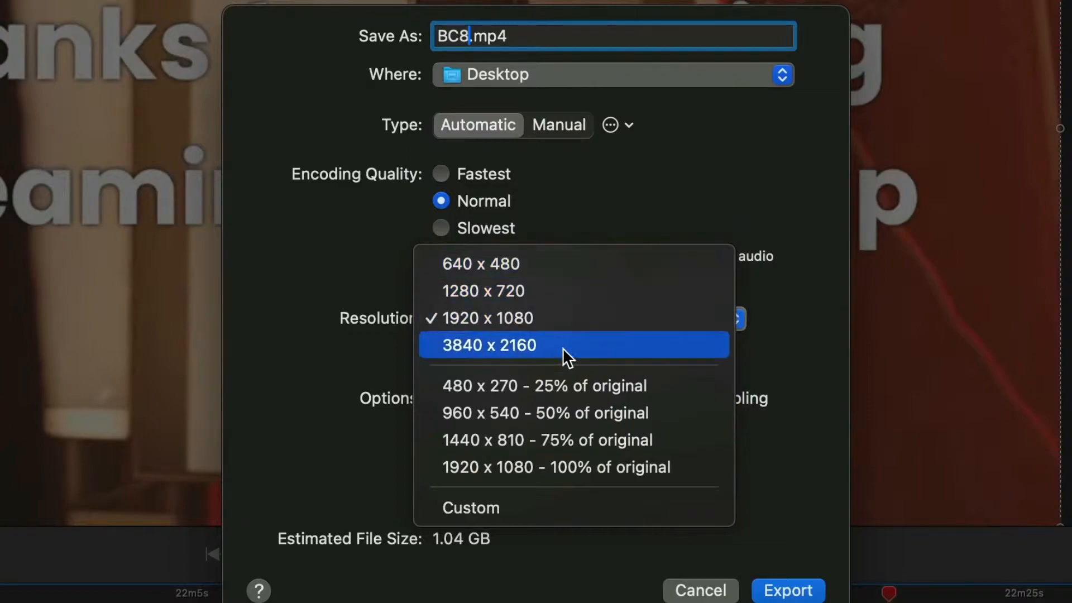
pyautogui.click(558, 318)
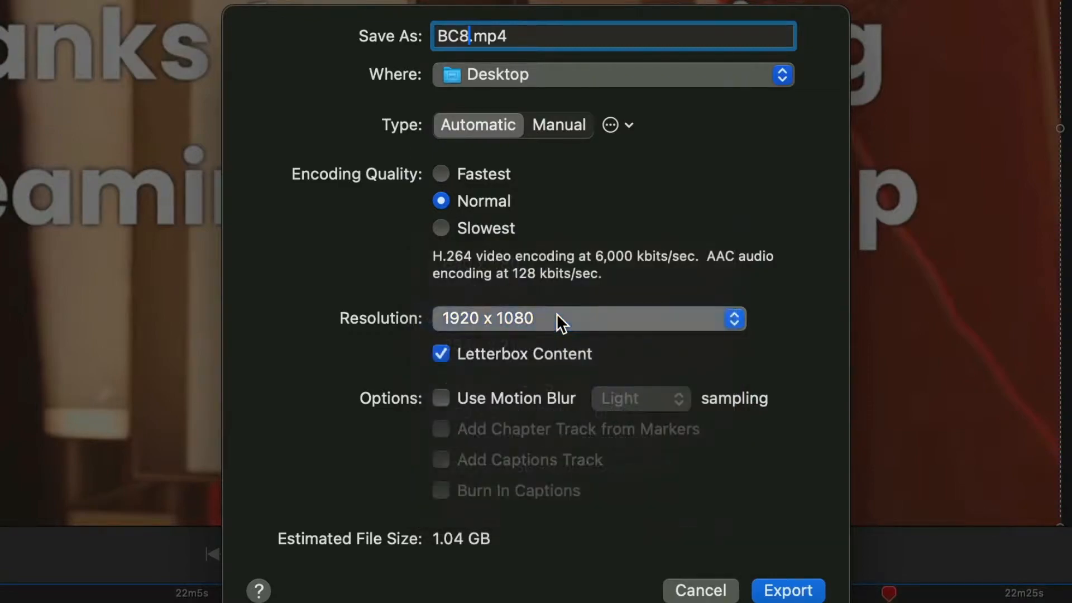
pyautogui.click(781, 591)
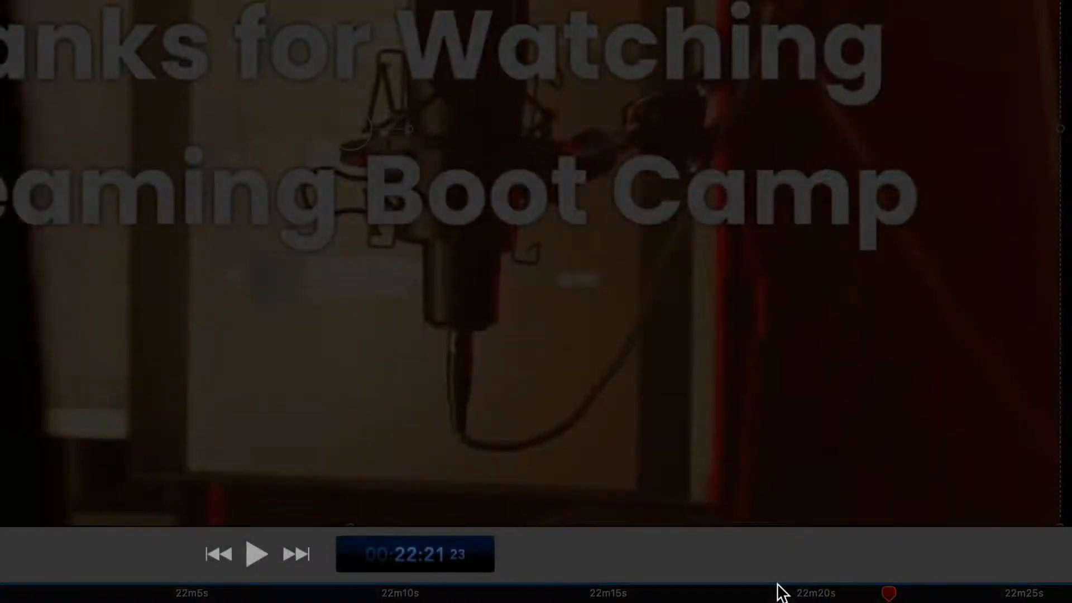